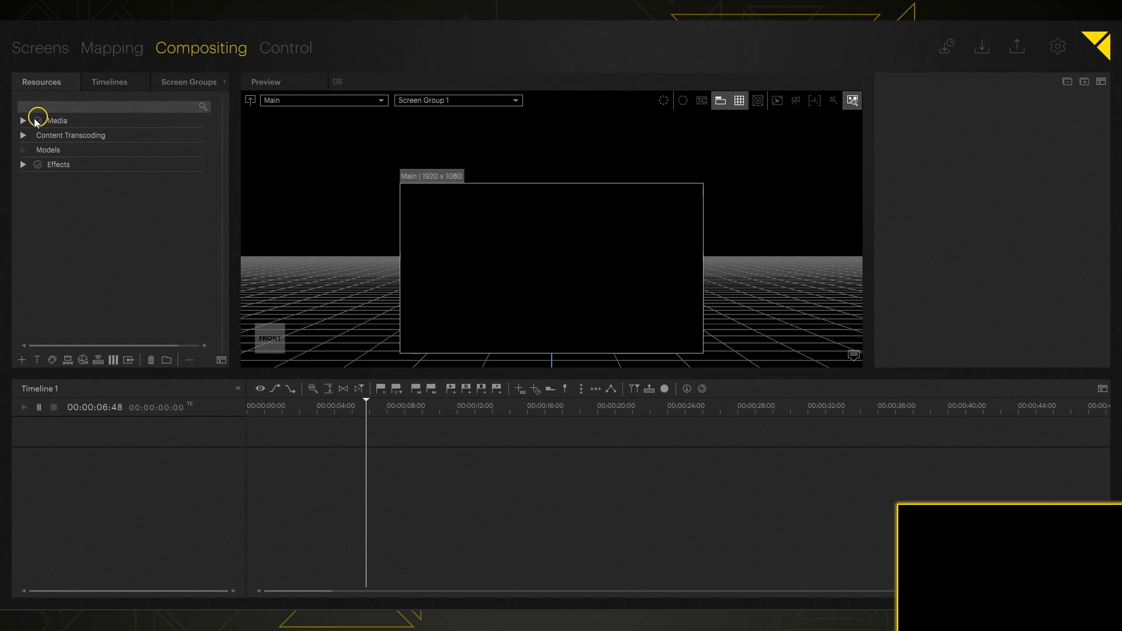
Step: Add a second live input resource to the Live Inputs folder under Media
{"action": "left_click", "coordinate": [22, 121]}
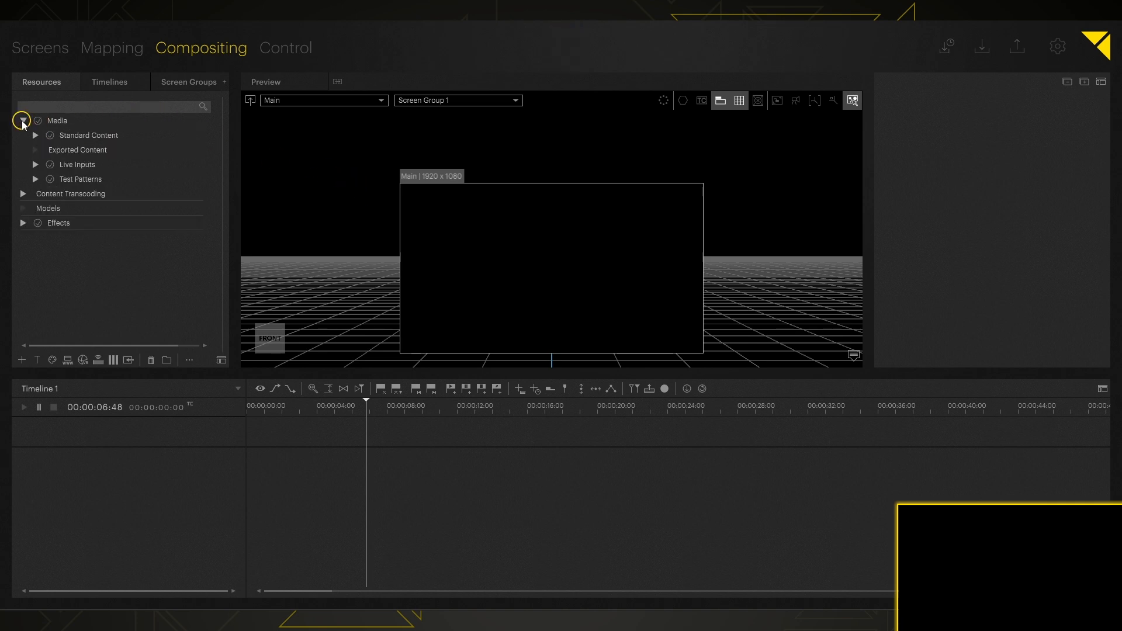
{"action": "left_click", "coordinate": [37, 166]}
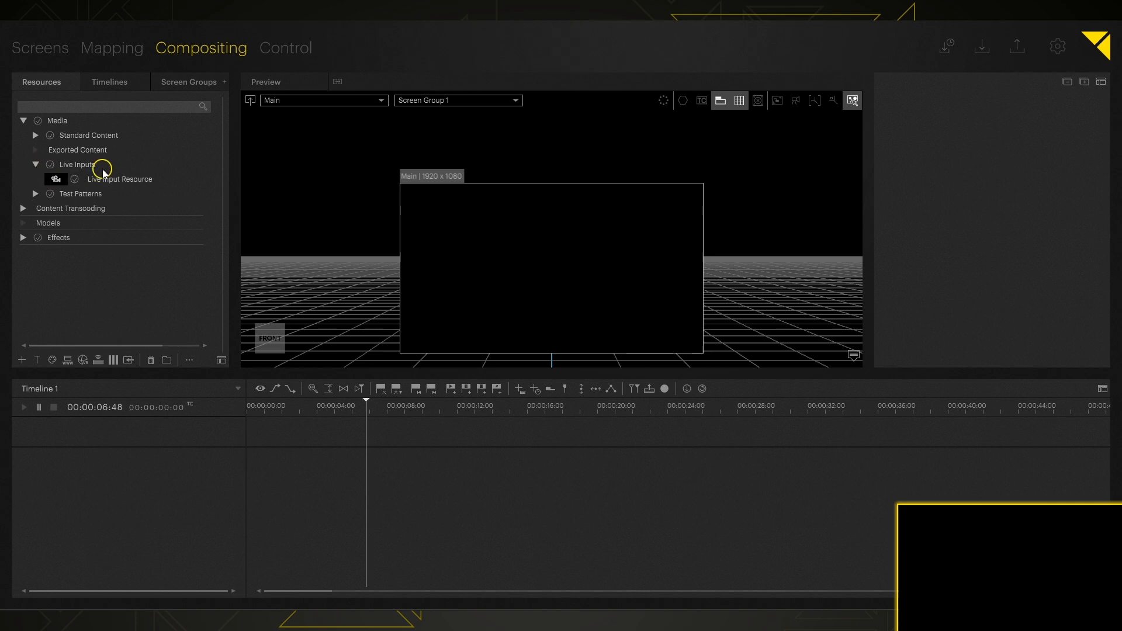
{"action": "left_click", "coordinate": [138, 184]}
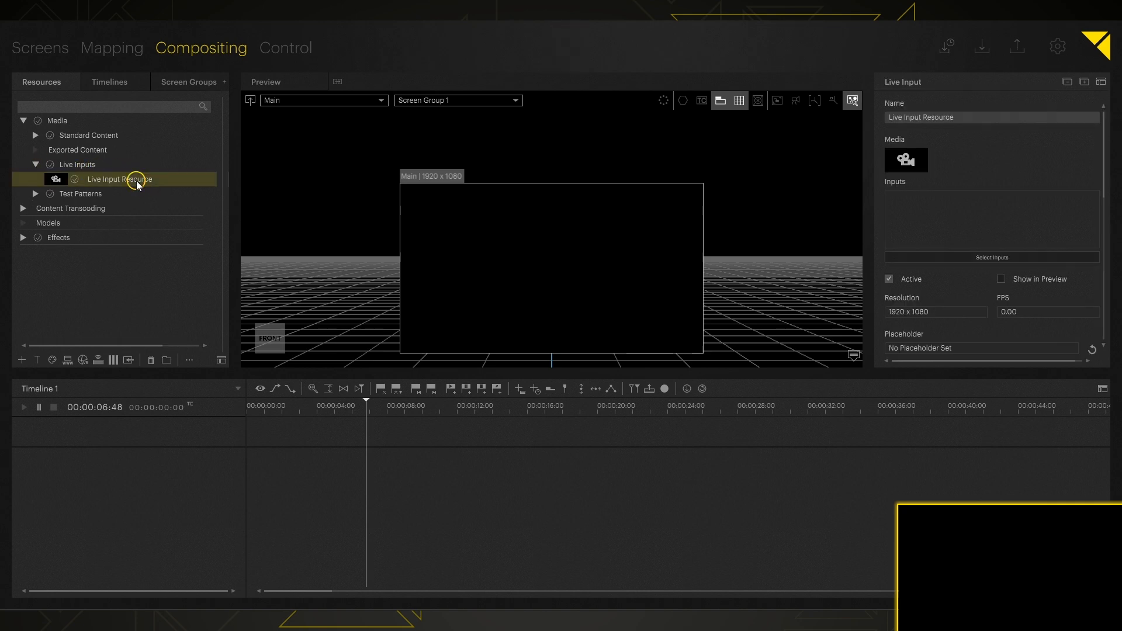
{"action": "left_click", "coordinate": [104, 164]}
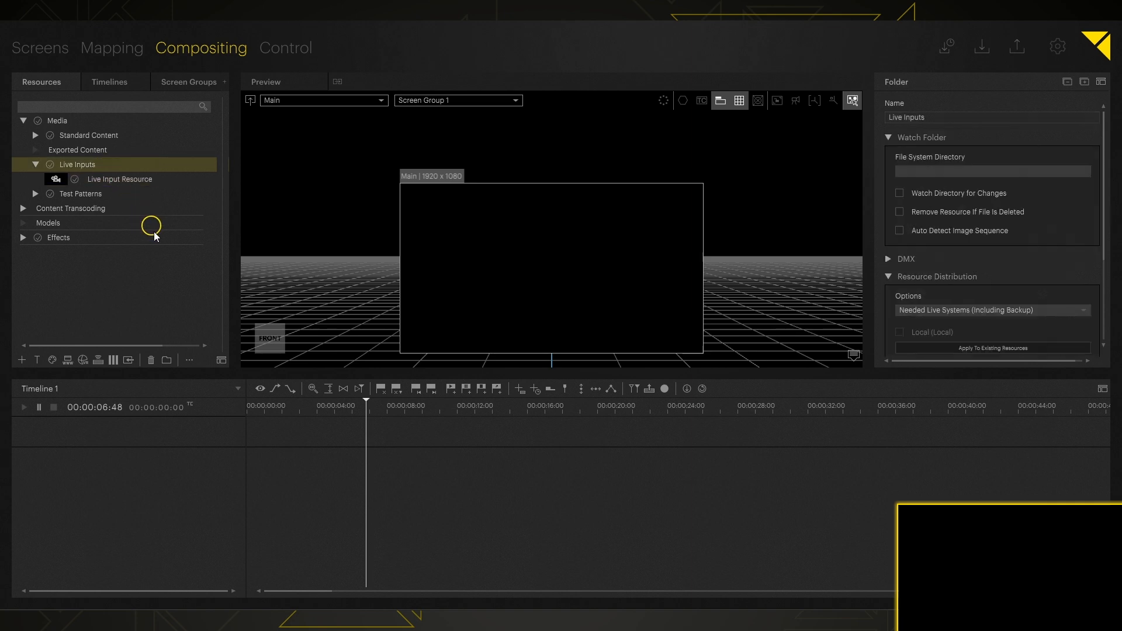
{"action": "left_click", "coordinate": [129, 363]}
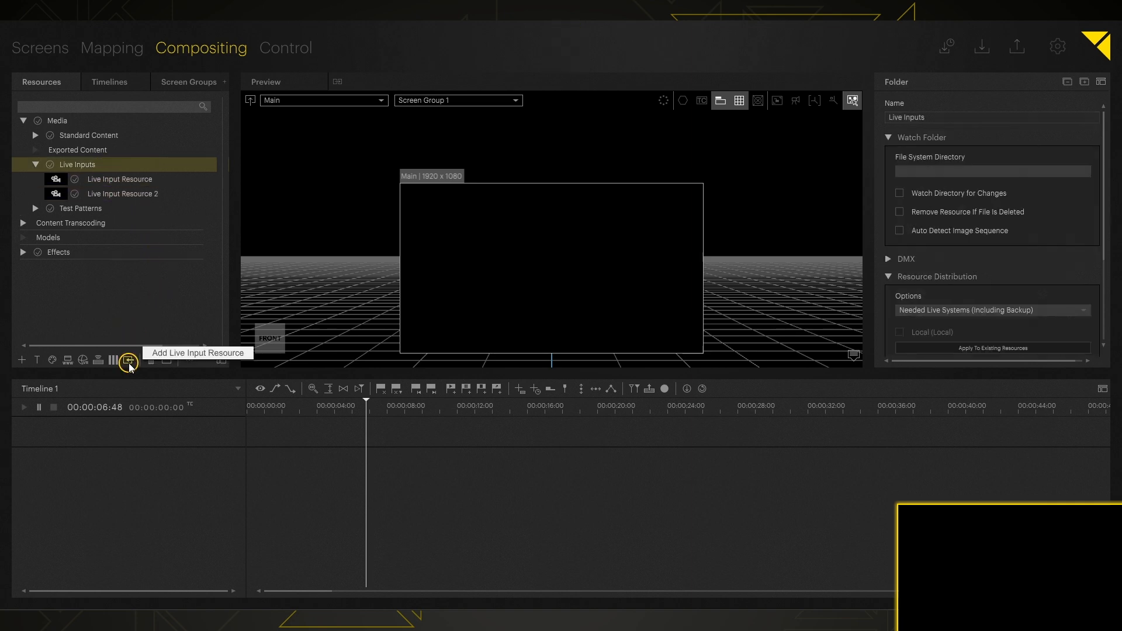
Step: Rename the first live input resource as Webcam
{"action": "left_click", "coordinate": [148, 179]}
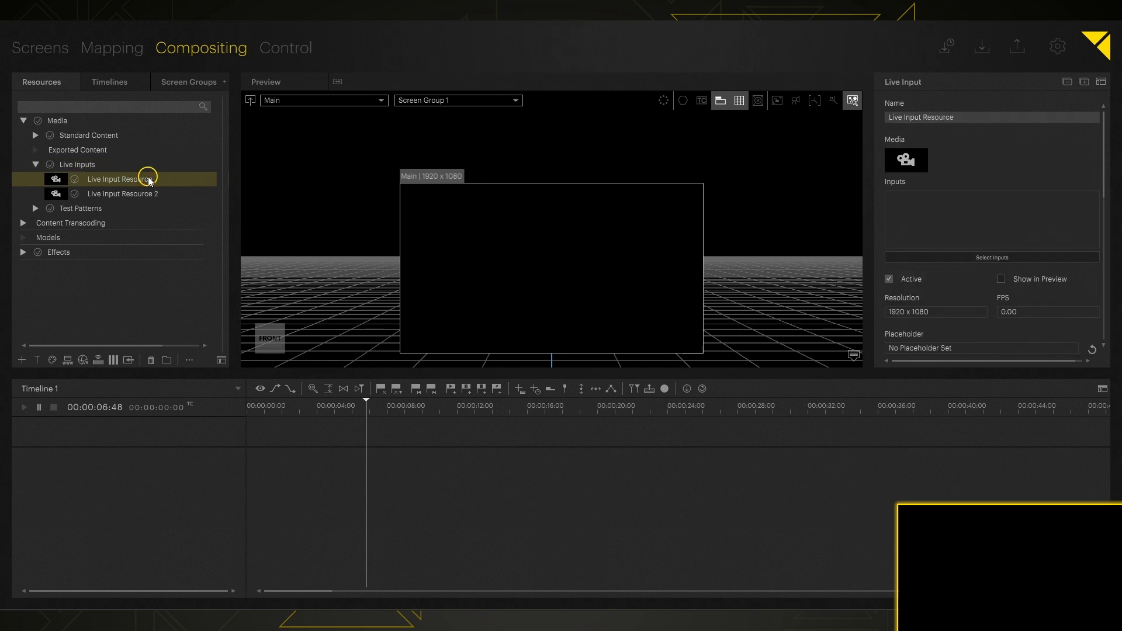
{"action": "left_click", "coordinate": [964, 119]}
{"action": "type", "text": "W"}
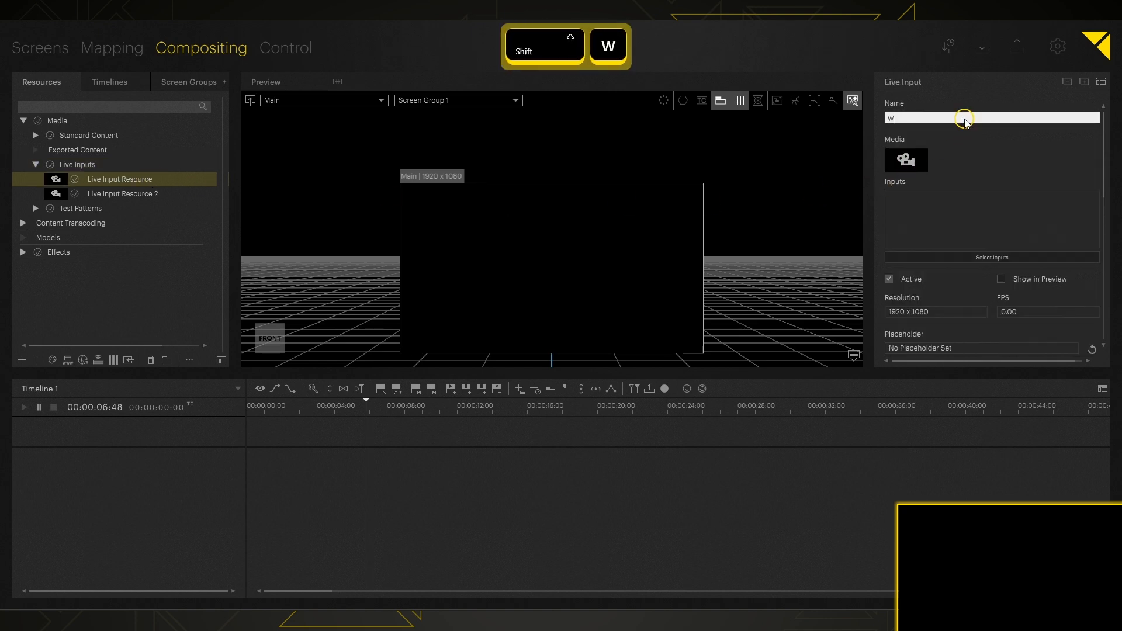
{"action": "type", "text": "ebcam"}
{"action": "key", "text": "Return"}
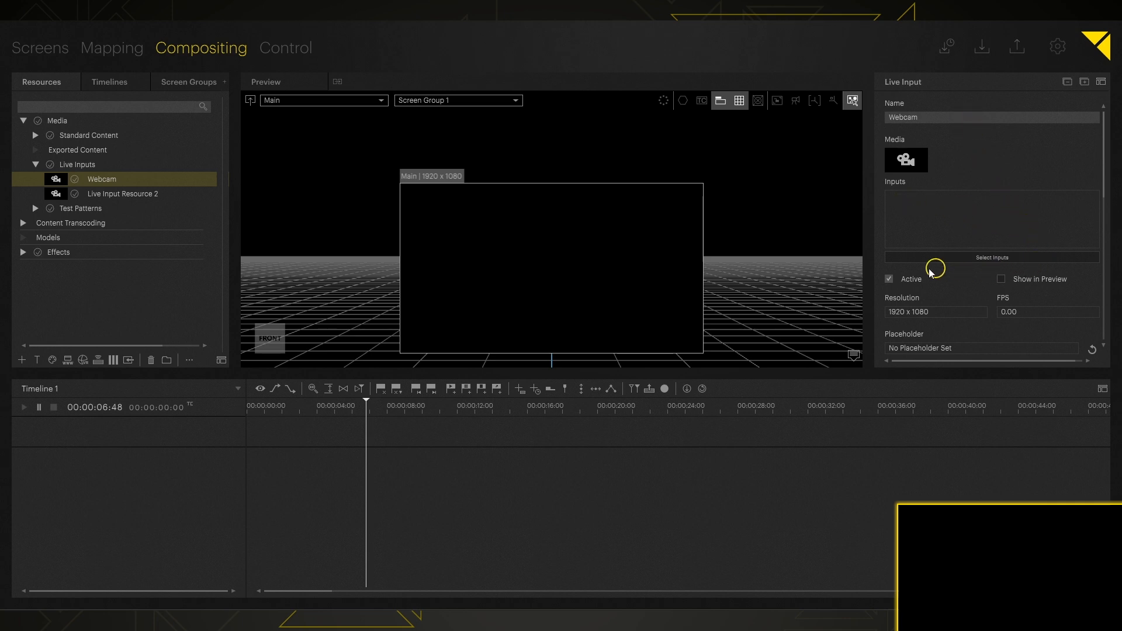
Step: Assign the local DirectShow input c922 Pro Stream Webcam to the Webcam resource
{"action": "left_click", "coordinate": [1016, 257]}
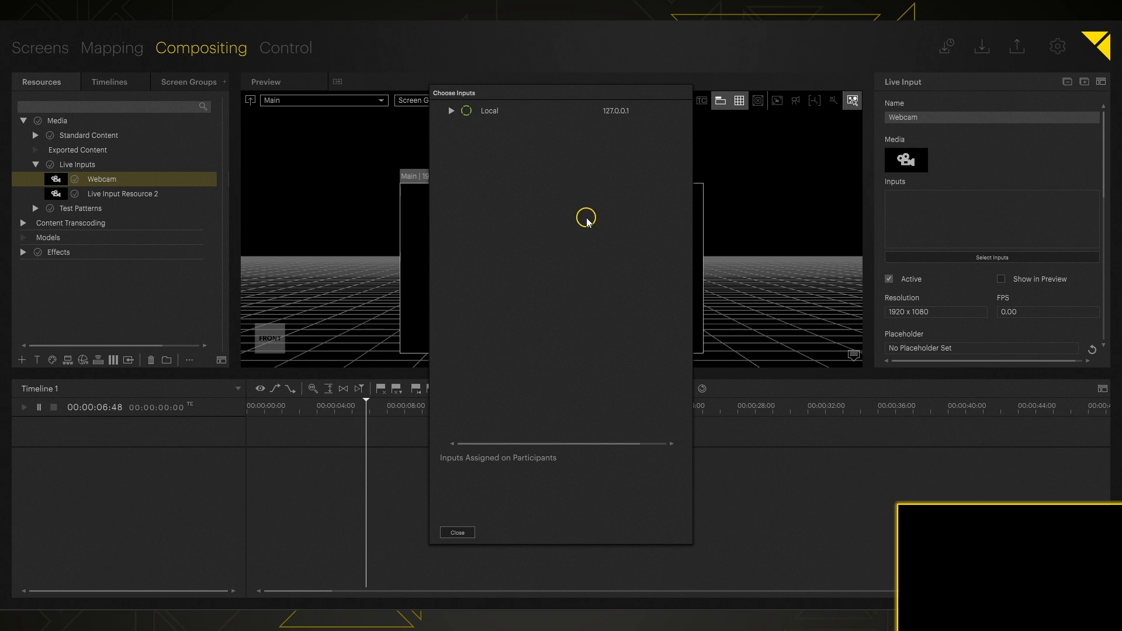
{"action": "left_click", "coordinate": [451, 111]}
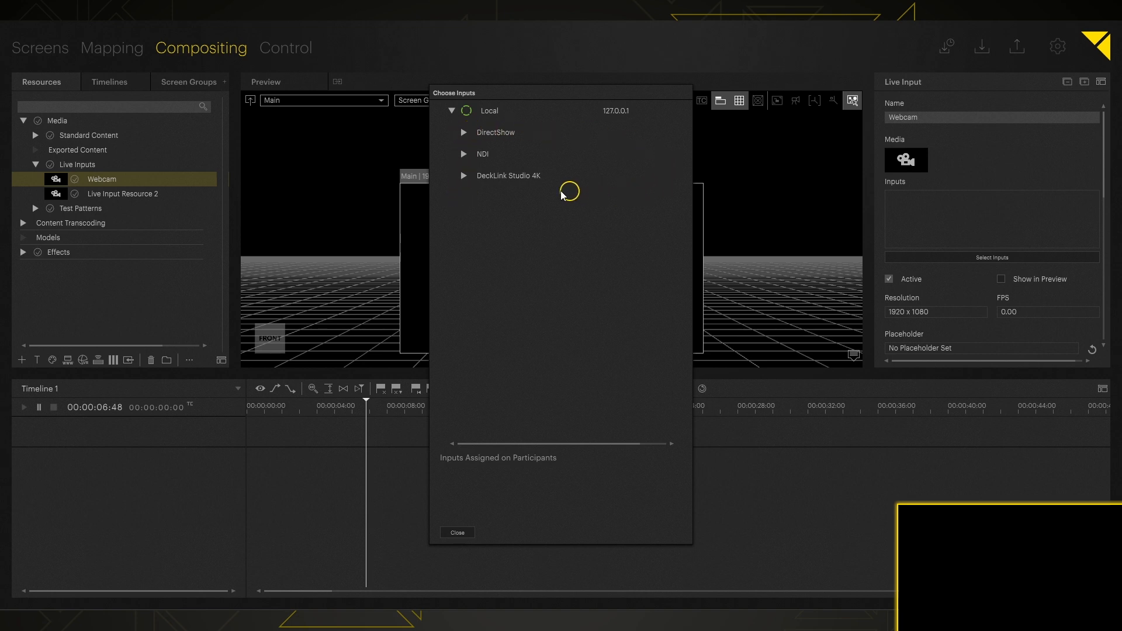
{"action": "left_click", "coordinate": [463, 132]}
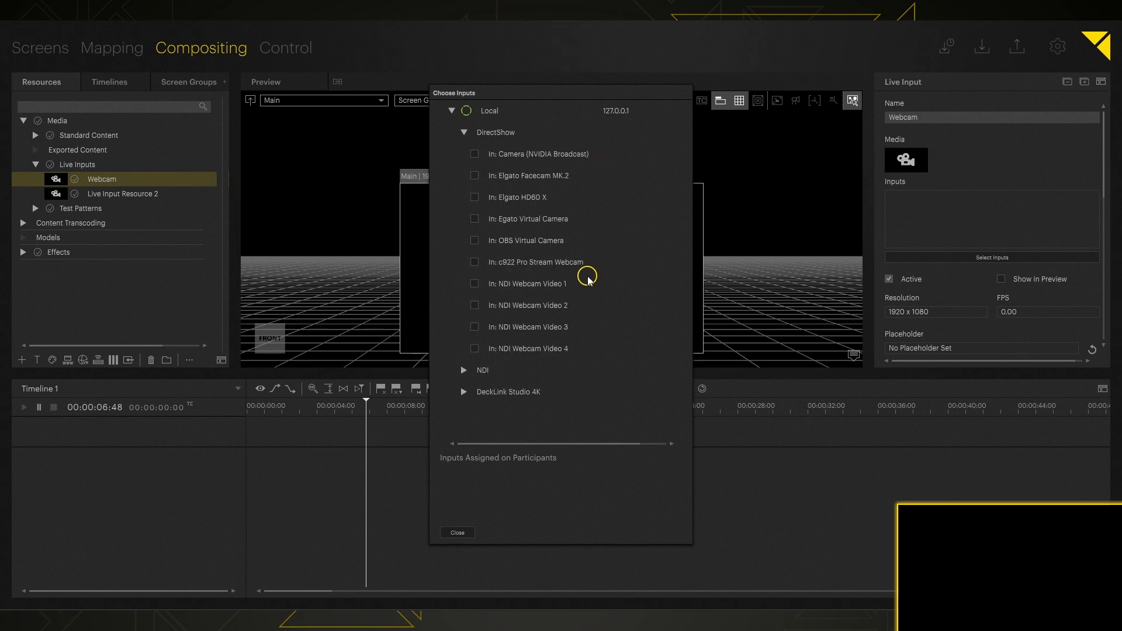
{"action": "left_click", "coordinate": [475, 262]}
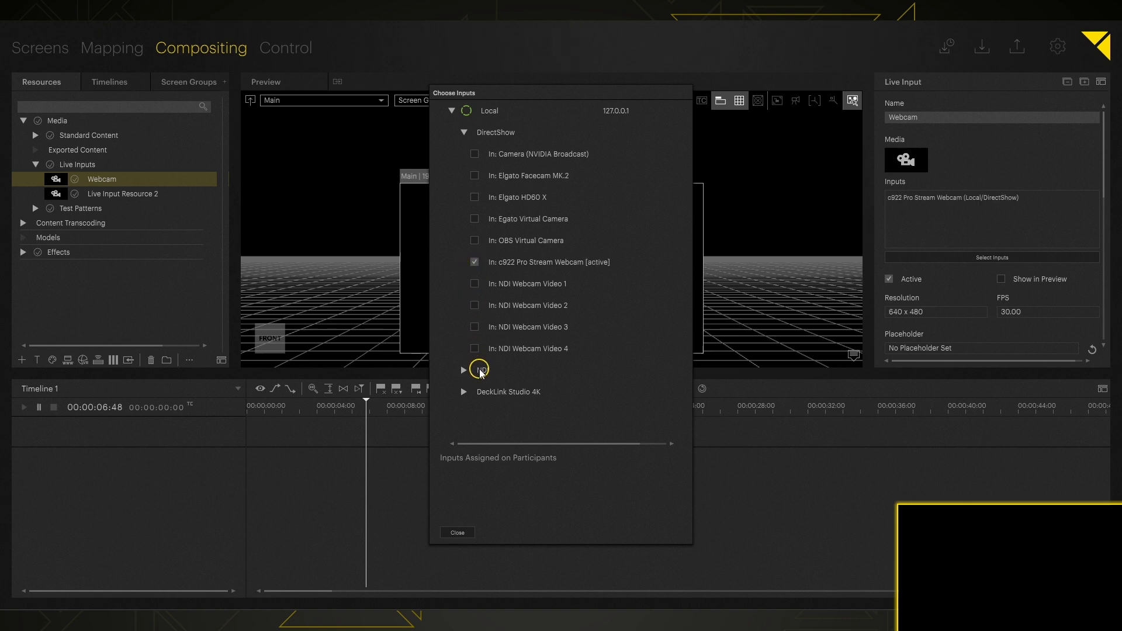
{"action": "scroll", "coordinate": [479, 372], "scroll_direction": "down", "scroll_amount": 2}
{"action": "scroll", "coordinate": [479, 373], "scroll_direction": "up", "scroll_amount": 2}
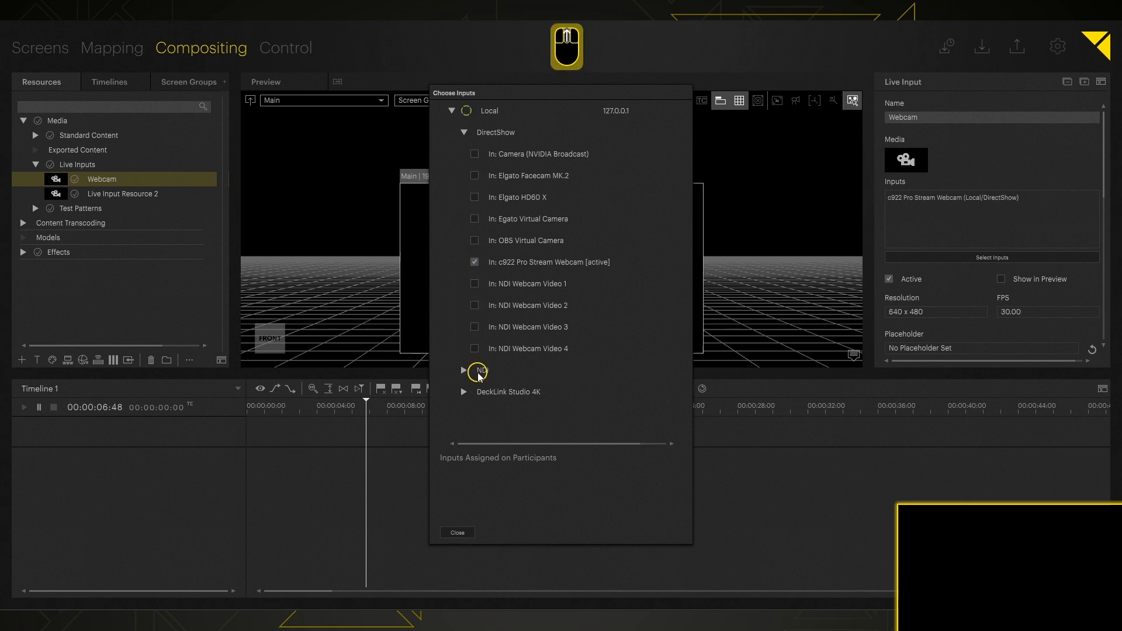
{"action": "left_click", "coordinate": [464, 132]}
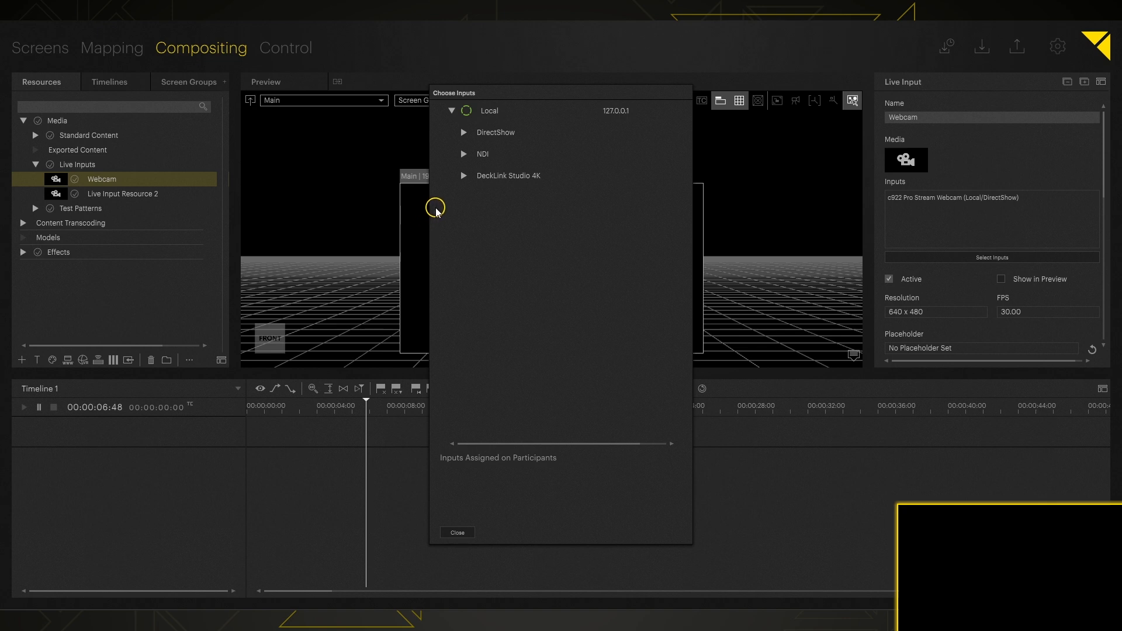
{"action": "left_click", "coordinate": [447, 533]}
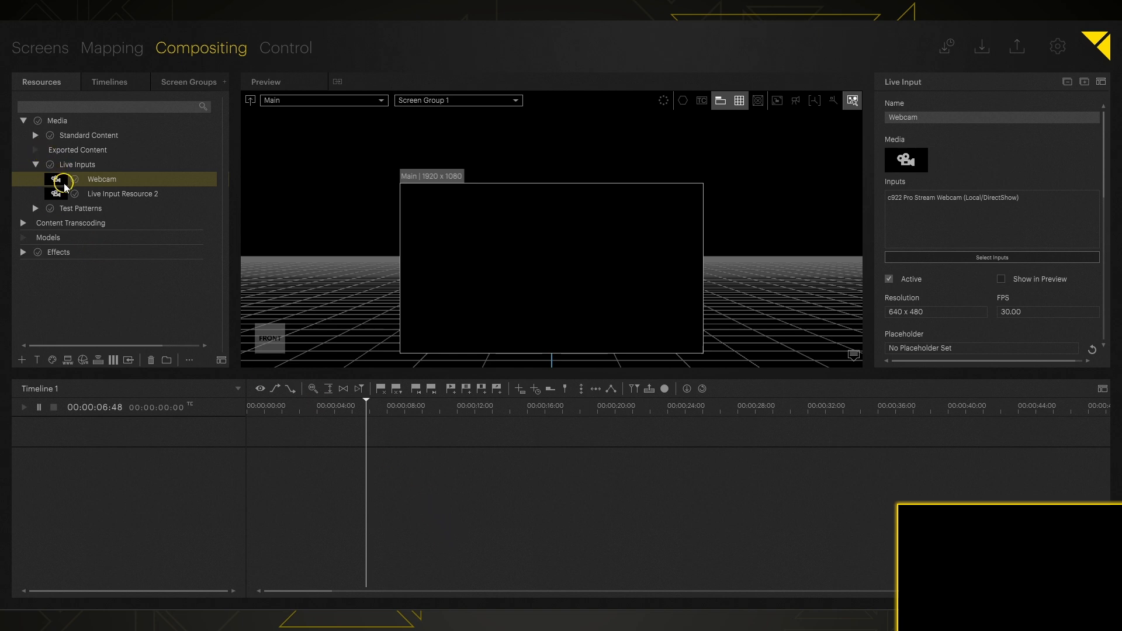
Step: Place the Webcam resource on the Main screen and move its clip to the start of Timeline 1
{"action": "left_click_drag", "start_coordinate": [61, 181], "coordinate": [498, 230]}
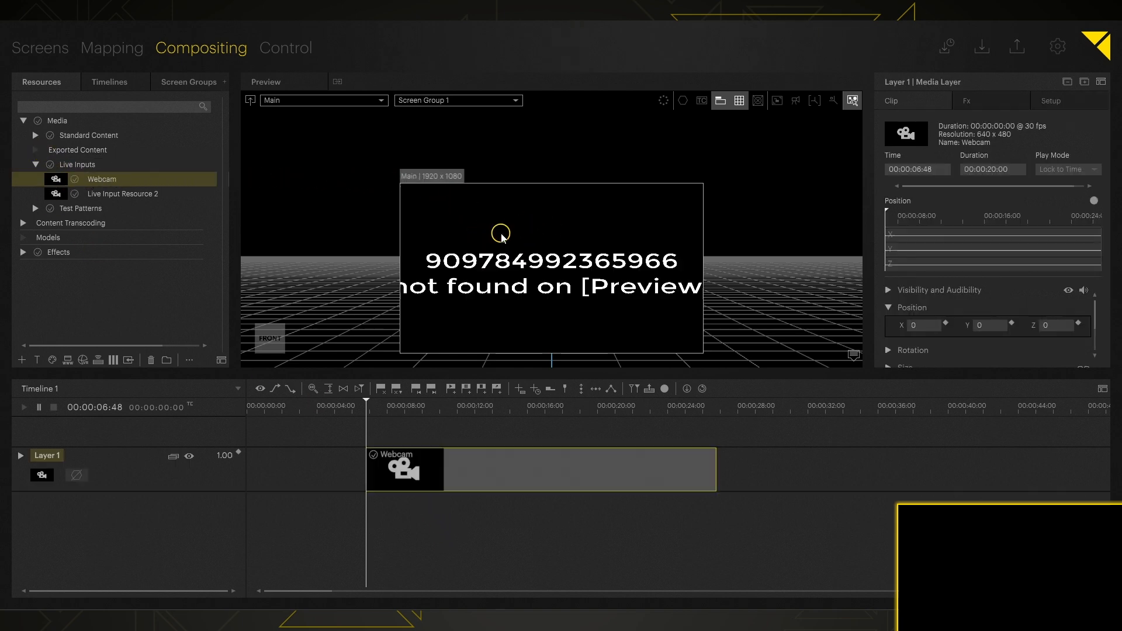
{"action": "left_click_drag", "start_coordinate": [501, 476], "coordinate": [374, 486]}
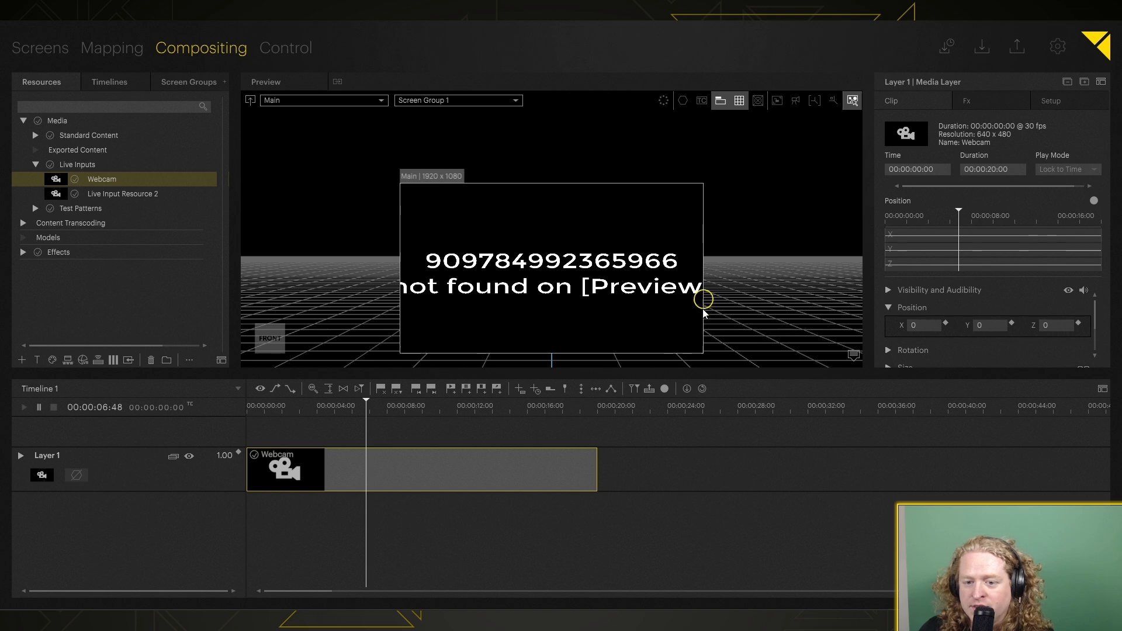
Step: Enable Show in Preview for the live input used by the Webcam clip
{"action": "left_click", "coordinate": [905, 133]}
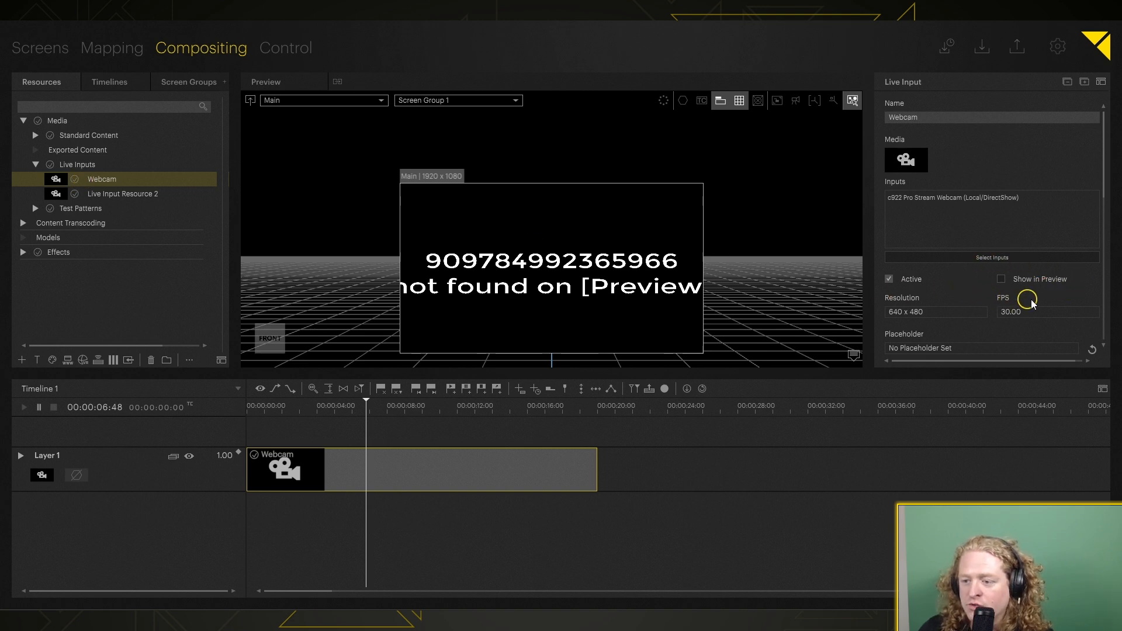
{"action": "left_click", "coordinate": [1001, 281]}
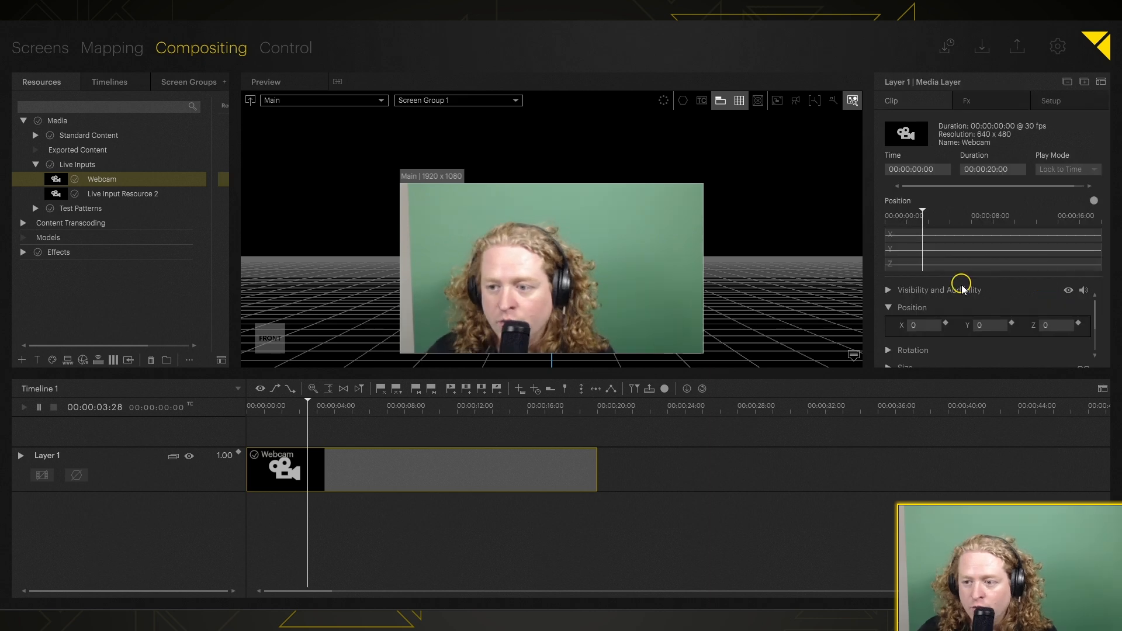
{"action": "left_click", "coordinate": [908, 131]}
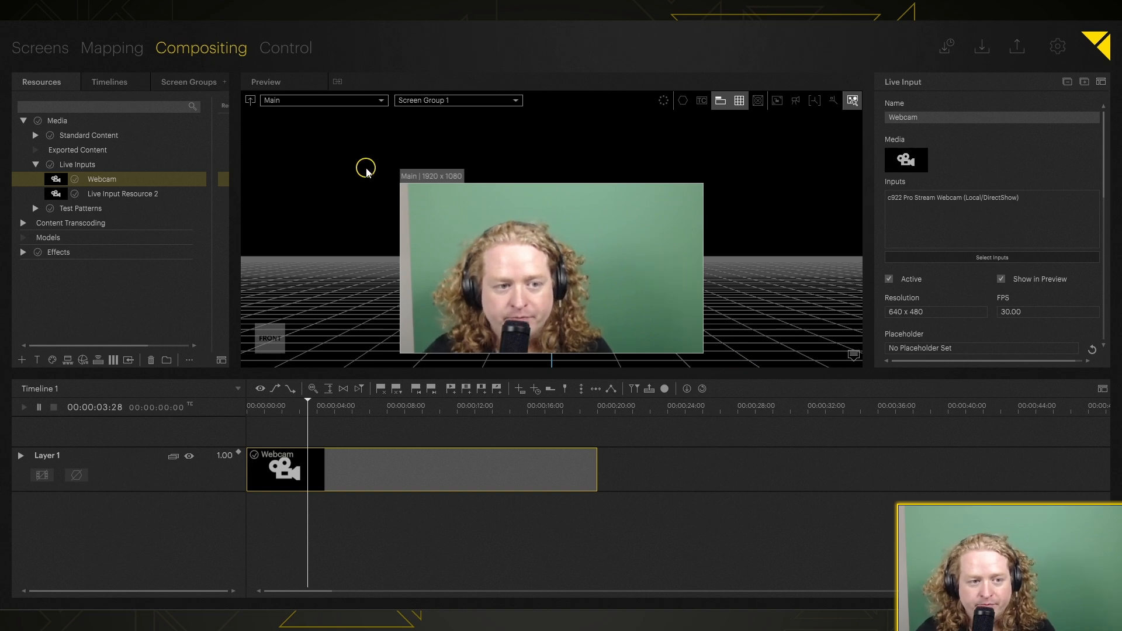
Step: Rename Live Input Resource 2 as NDI Input
{"action": "left_click", "coordinate": [153, 194]}
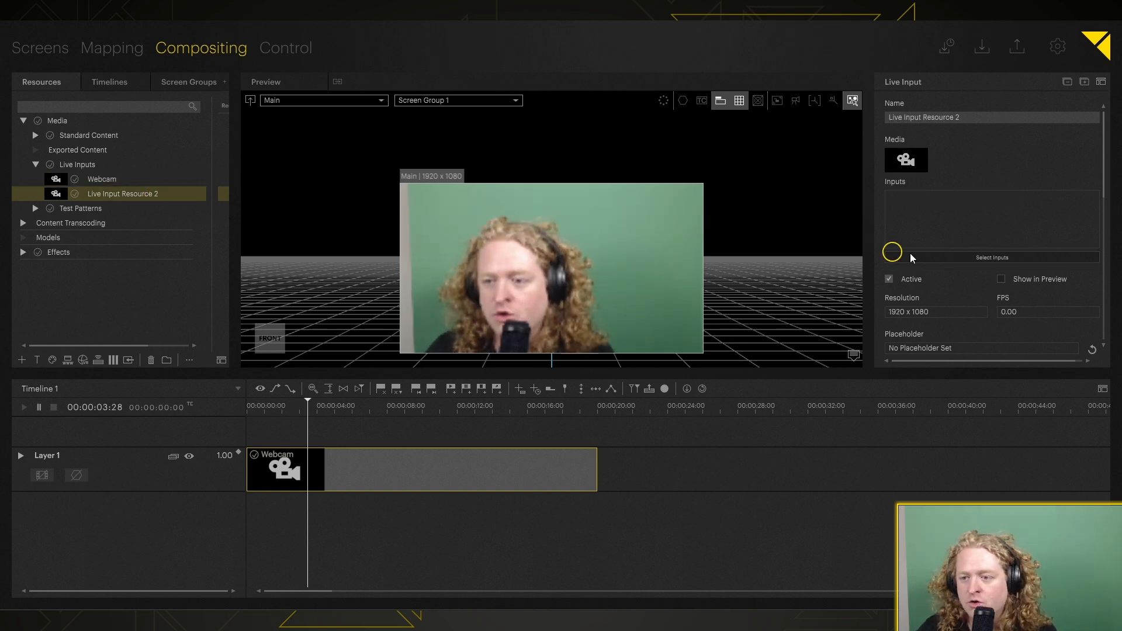
{"action": "left_click", "coordinate": [963, 117]}
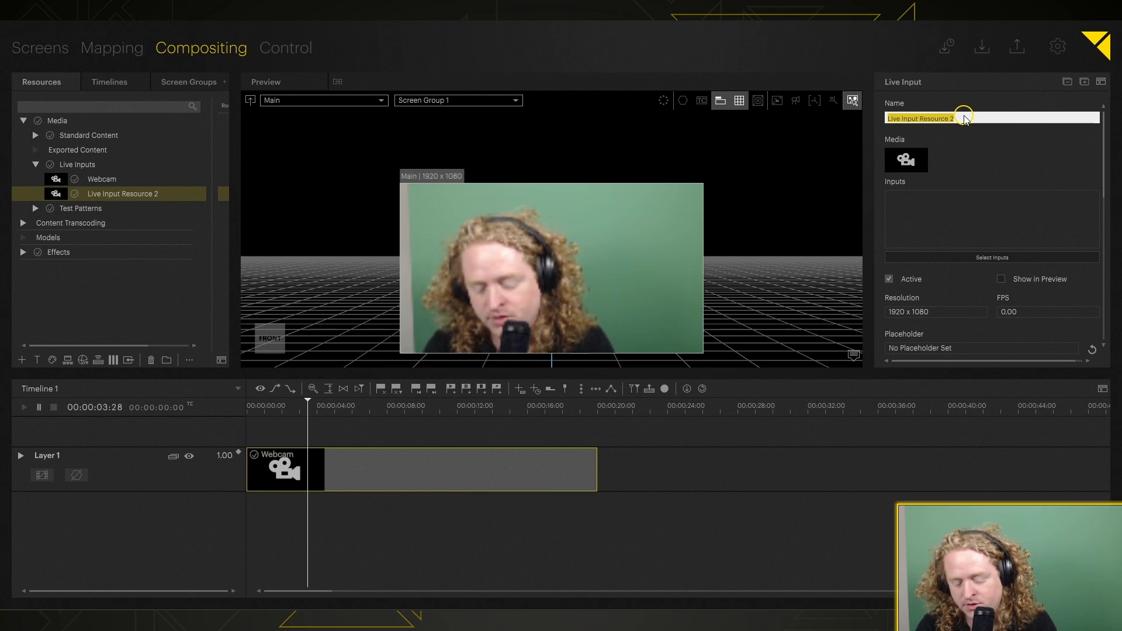
{"action": "key", "text": "shift"}
{"action": "type", "text": "NI"}
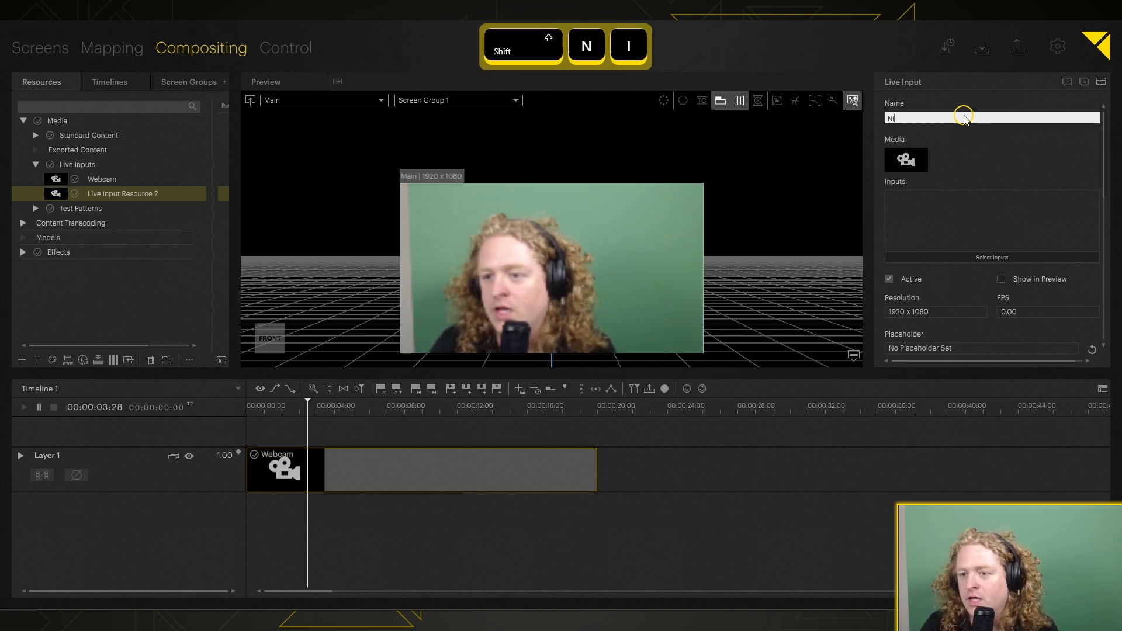
{"action": "key", "text": "BackSpace"}
{"action": "type", "text": "DI Input"}
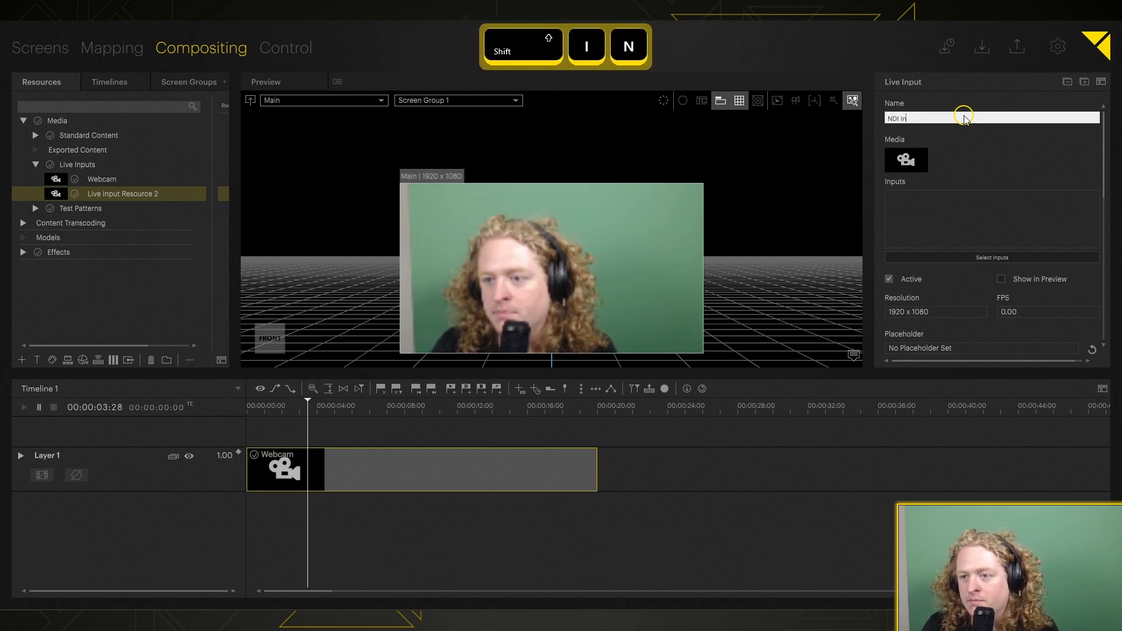
{"action": "key", "text": "Return"}
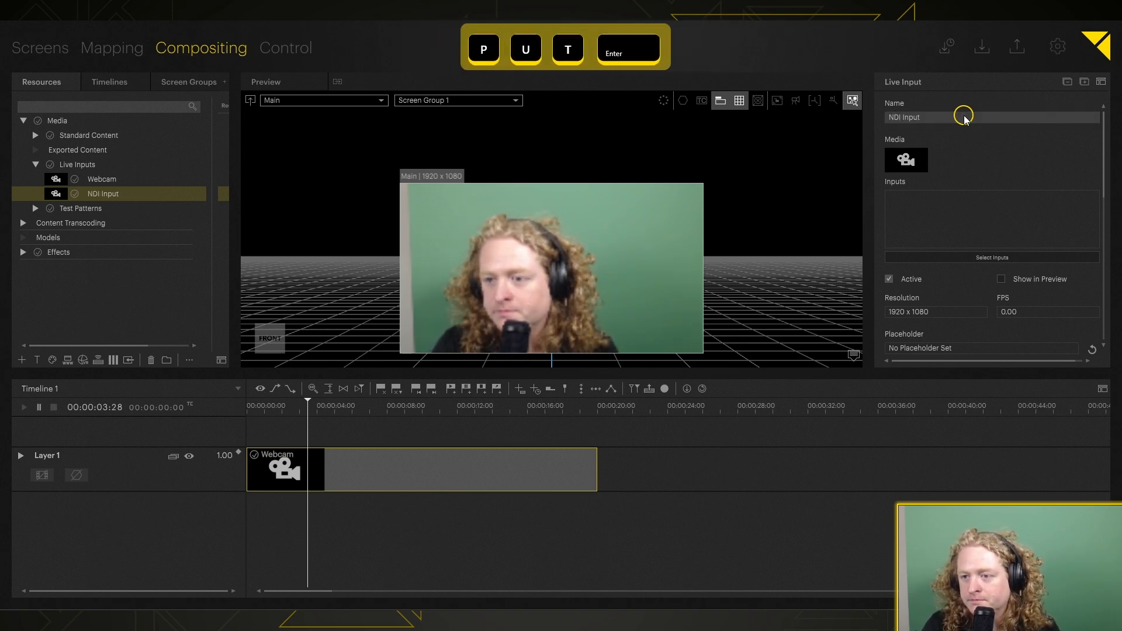
Step: Assign the local NDI source PIXERA_STREAM (Test Pattern) to the NDI Input resource
{"action": "left_click", "coordinate": [991, 258]}
{"action": "left_click", "coordinate": [452, 111]}
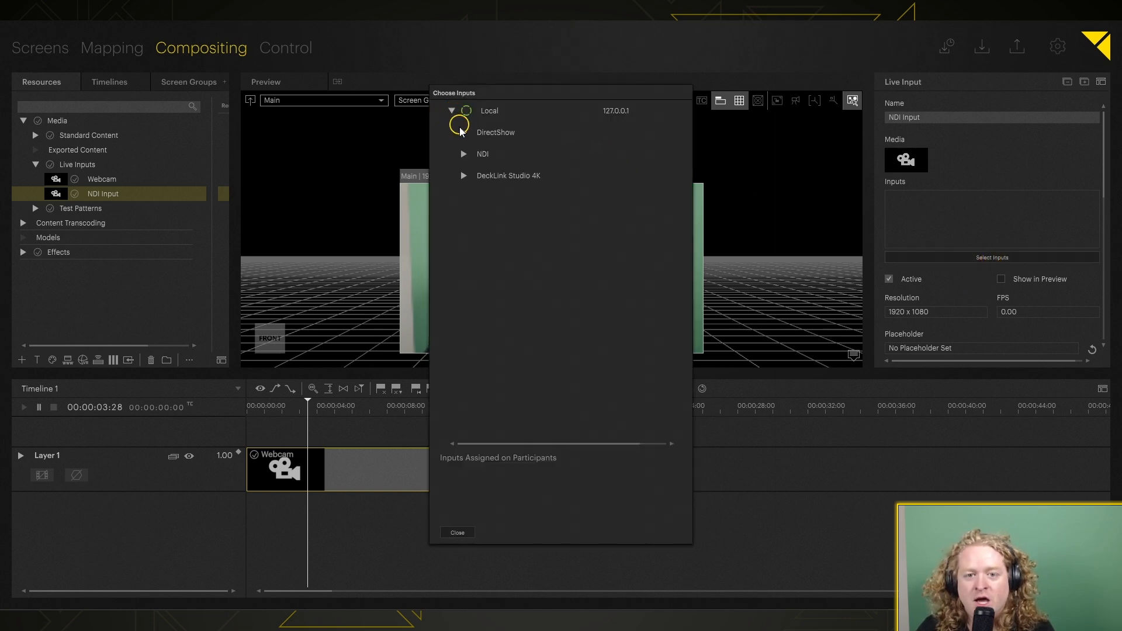
{"action": "left_click", "coordinate": [464, 154]}
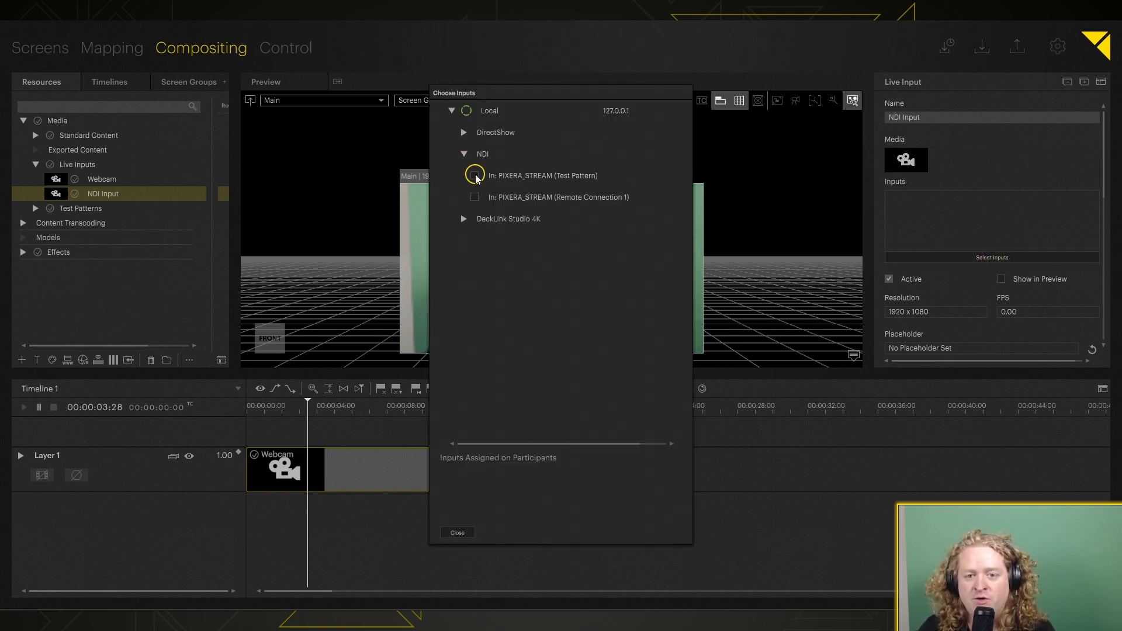
{"action": "left_click", "coordinate": [474, 176]}
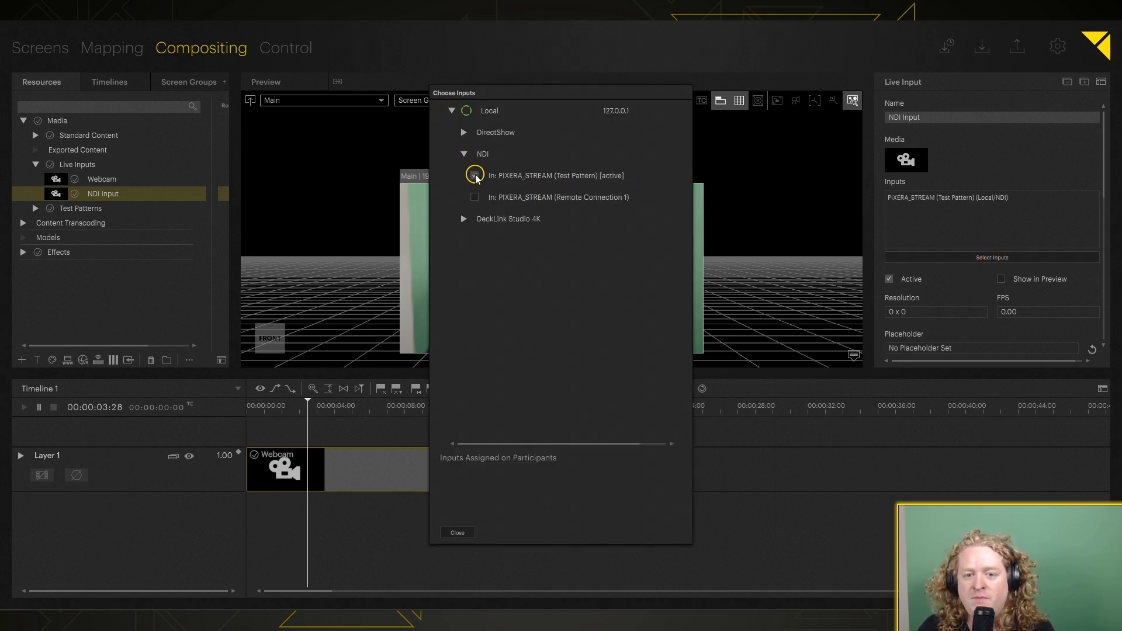
{"action": "left_click", "coordinate": [457, 533]}
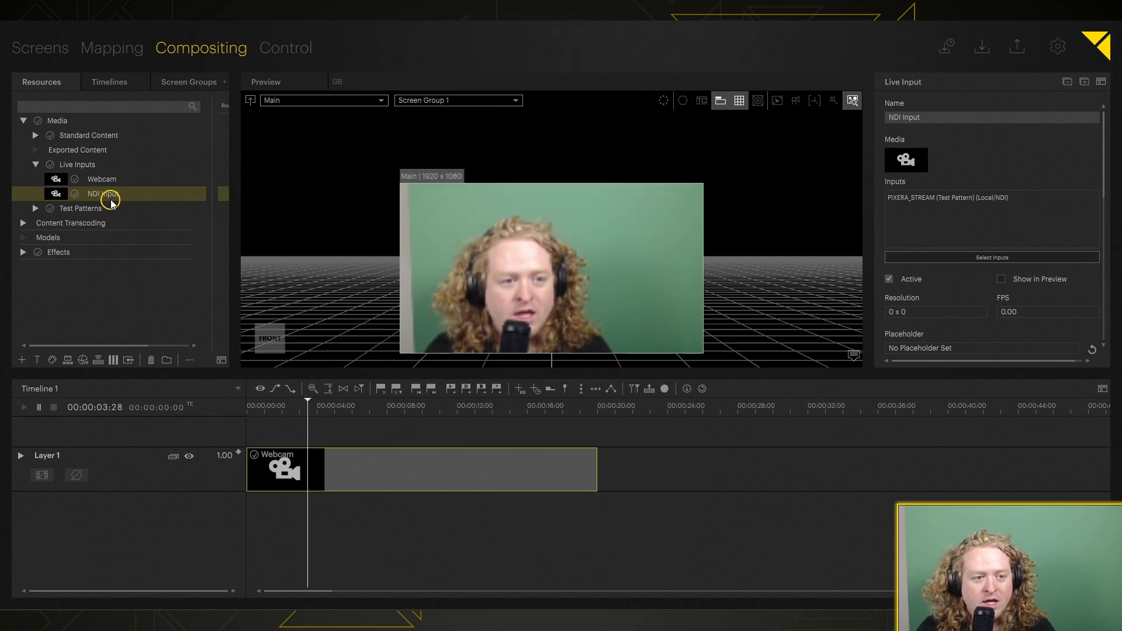
Step: Replace the Webcam clip on Layer 1 with NDI Input and enable Show in Preview for that resource
{"action": "left_click_drag", "start_coordinate": [110, 196], "coordinate": [328, 466]}
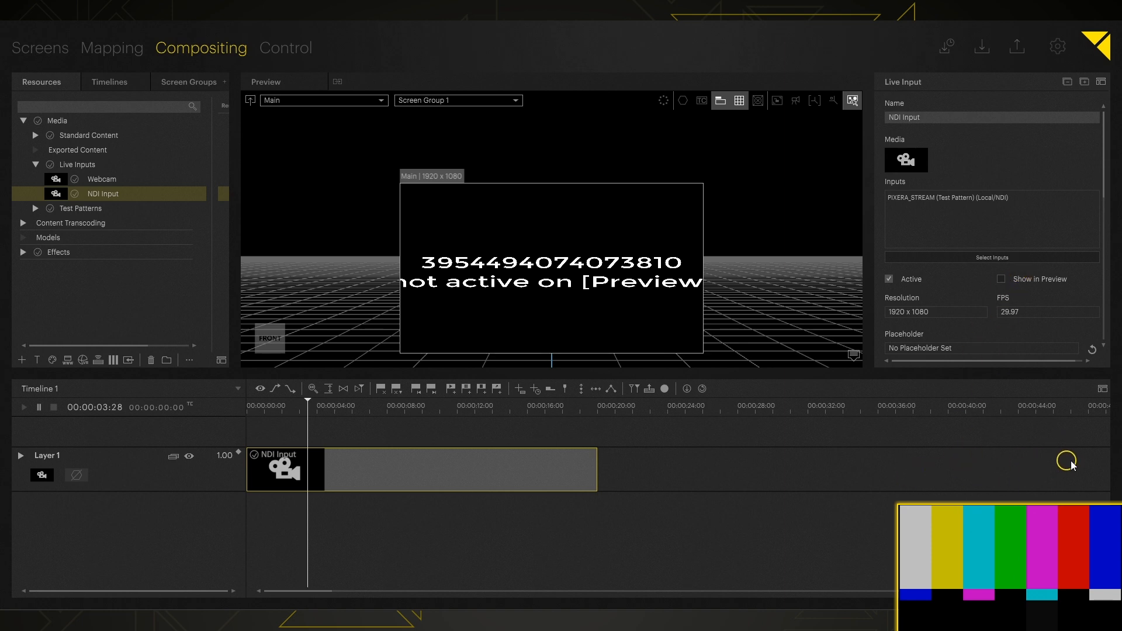
{"action": "left_click", "coordinate": [1002, 279]}
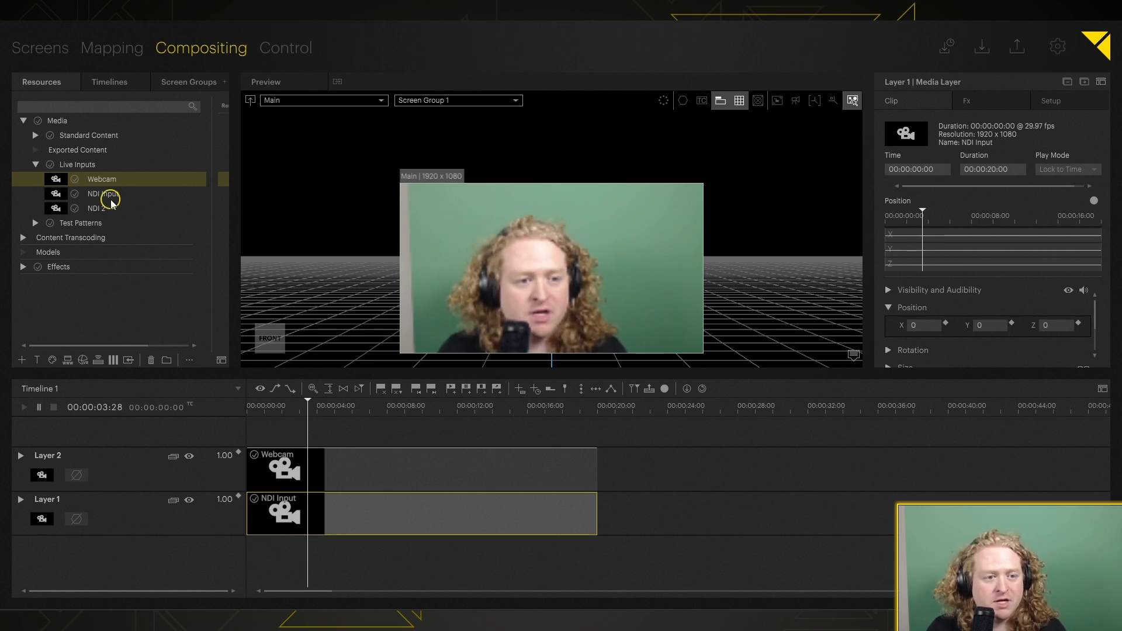
Step: Search the resources for "key" and apply the ChromaKey effect to Layer 2 with the Webcam clip
{"action": "left_click", "coordinate": [86, 107]}
{"action": "type", "text": "key"}
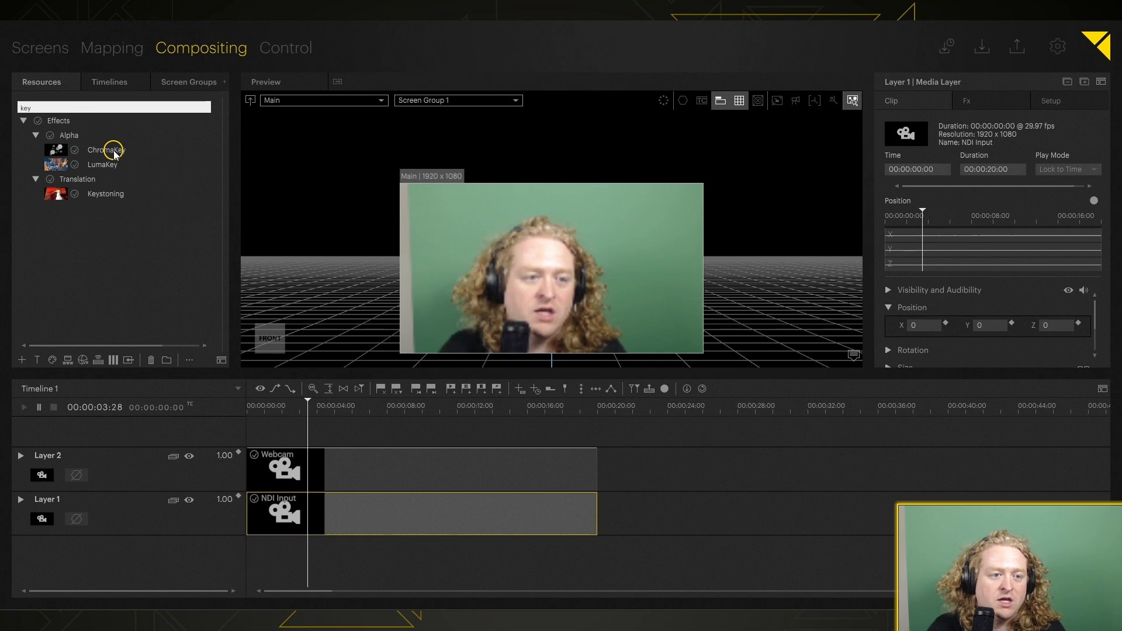
{"action": "left_click", "coordinate": [114, 151]}
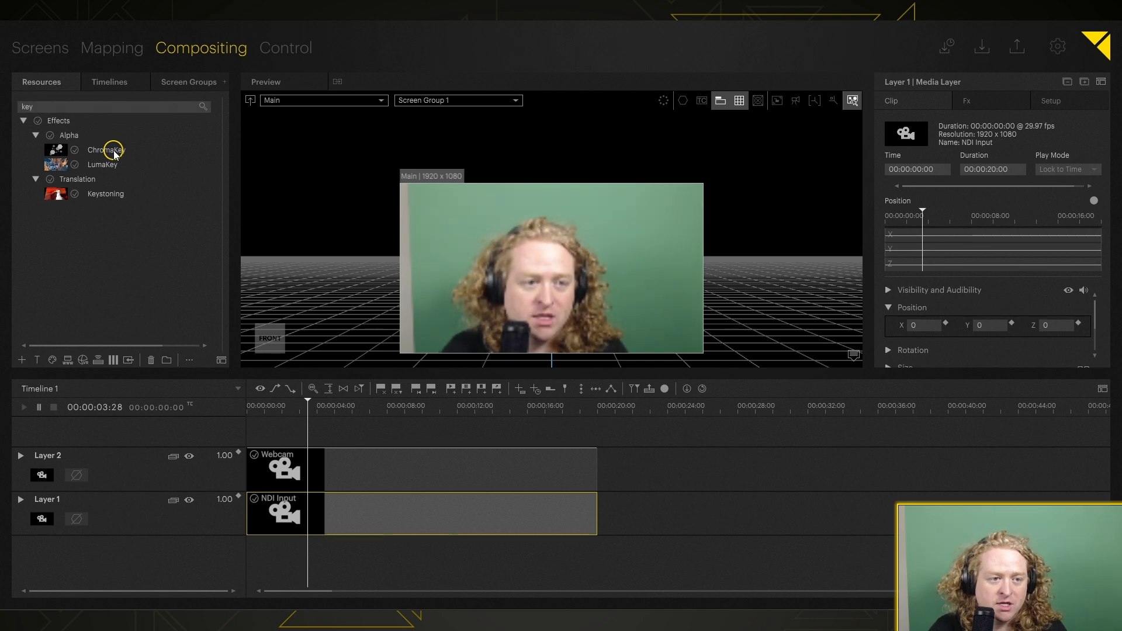
{"action": "left_click_drag", "start_coordinate": [114, 153], "coordinate": [92, 459]}
{"action": "left_click", "coordinate": [83, 458]}
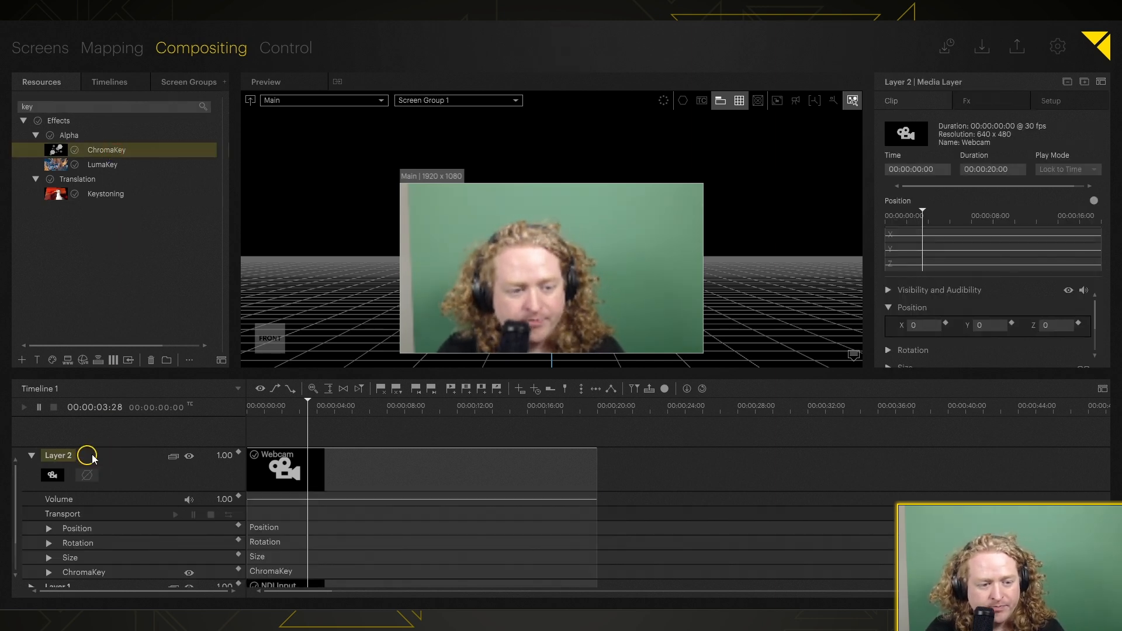
Step: Set the Mix[%] of Layer 2's ChromaKey effect to 100
{"action": "scroll", "coordinate": [134, 502], "scroll_direction": "down", "scroll_amount": 6}
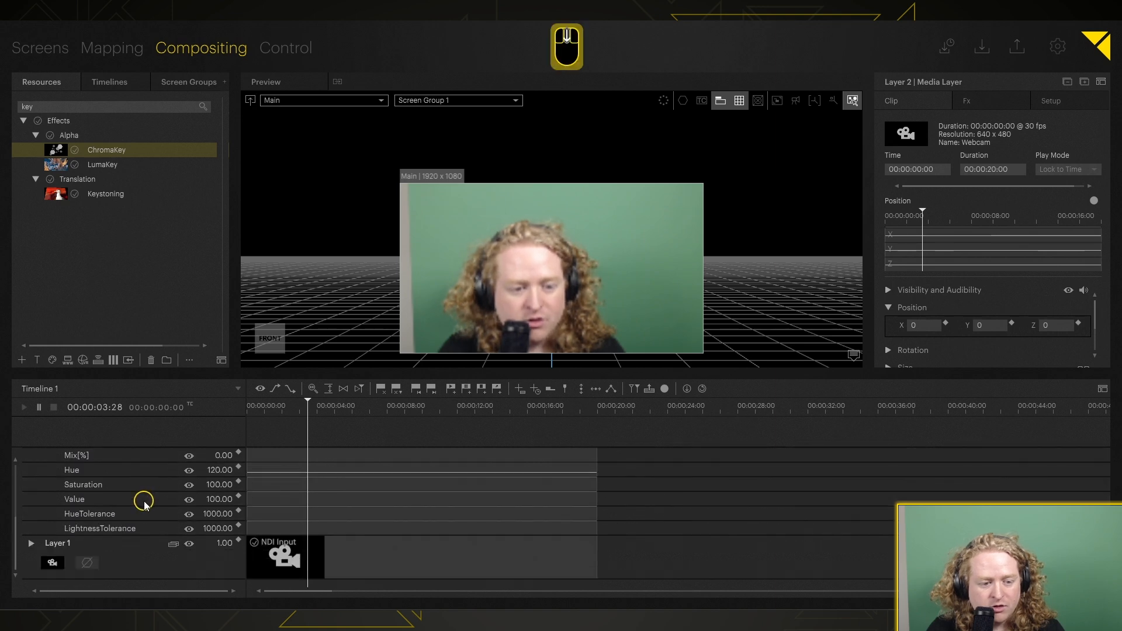
{"action": "scroll", "coordinate": [230, 465], "scroll_direction": "up", "scroll_amount": 1}
{"action": "left_click_drag", "start_coordinate": [228, 471], "coordinate": [232, 215]}
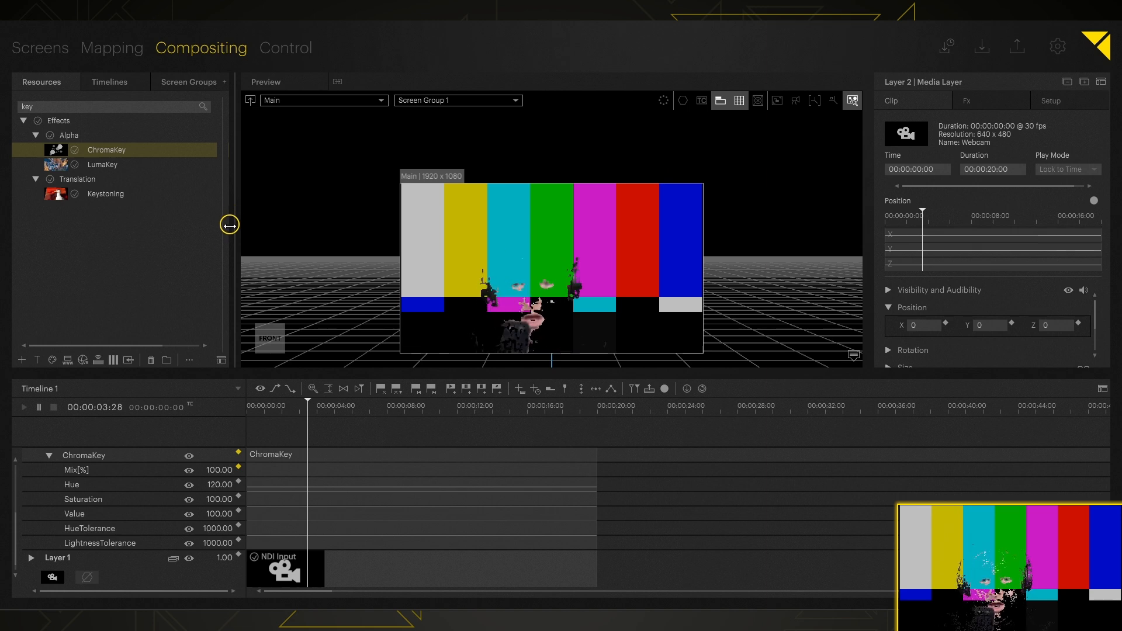
Step: Tune Layer 2's ChromaKey effect to Hue 160.68, Saturation 95.20, Value 98.70, HueTolerance 908 and LightnessTolerance 812
{"action": "left_click_drag", "start_coordinate": [221, 490], "coordinate": [221, 518]}
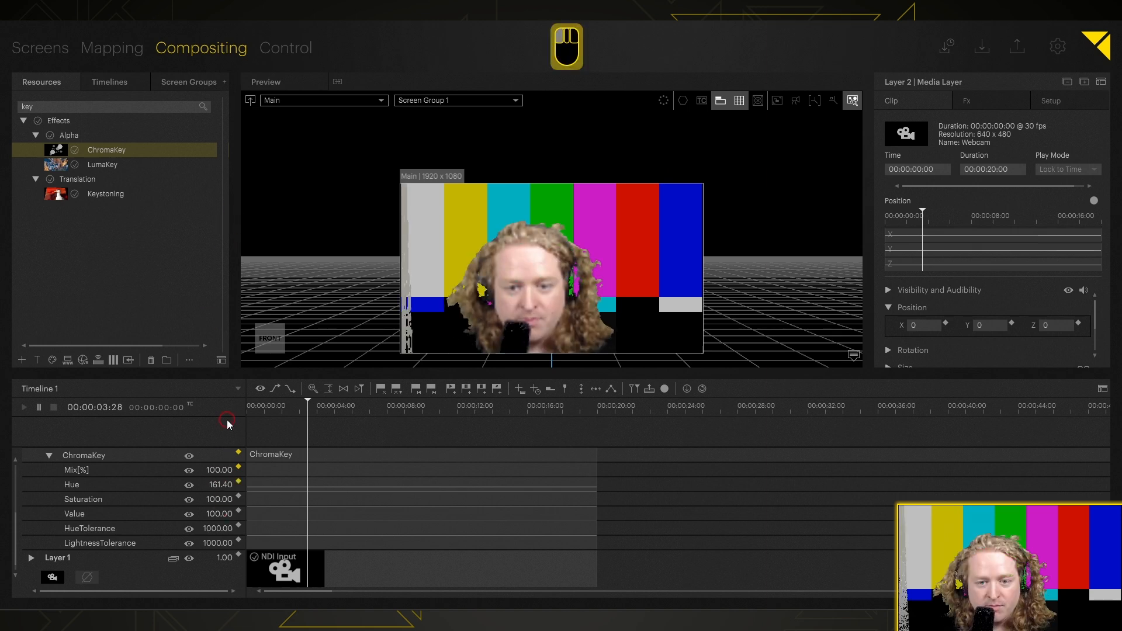
{"action": "mouse_move", "coordinate": [225, 443]}
{"action": "left_mouse_down"}
{"action": "mouse_move", "coordinate": [225, 457]}
{"action": "mouse_move", "coordinate": [220, 426]}
{"action": "left_mouse_up"}
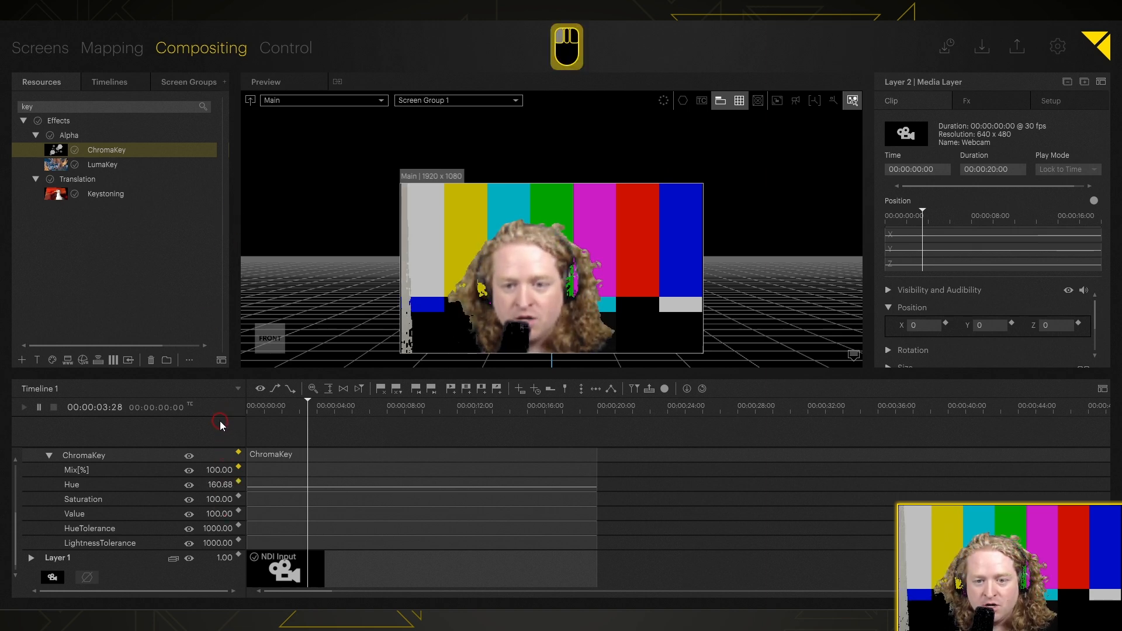
{"action": "left_click_drag", "start_coordinate": [220, 490], "coordinate": [221, 492]}
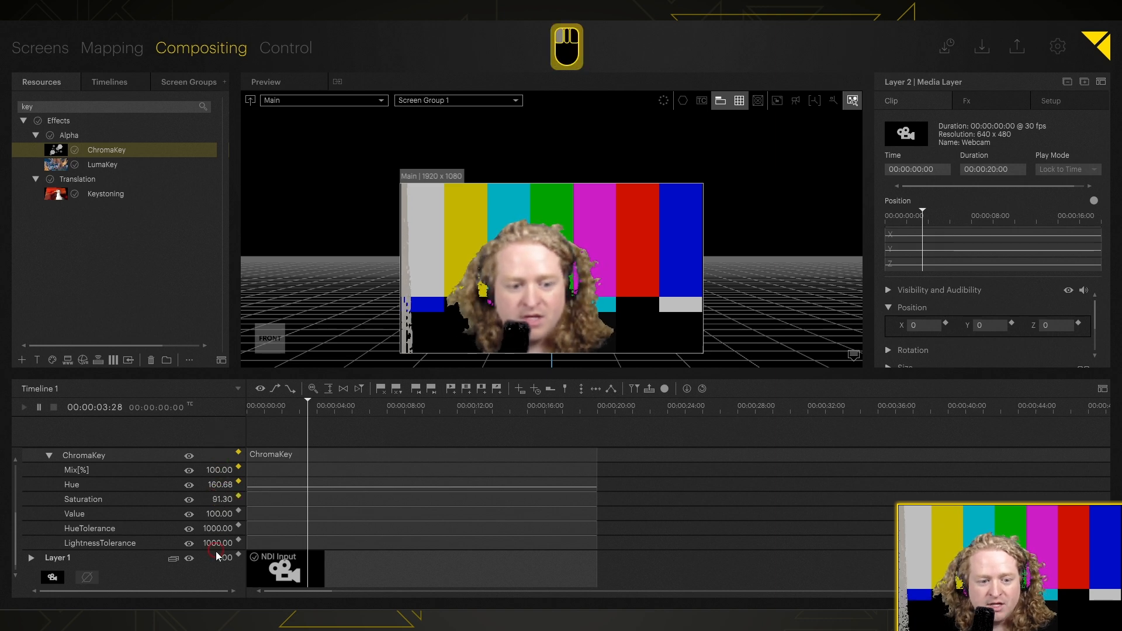
{"action": "left_click_drag", "start_coordinate": [221, 629], "coordinate": [221, 602]}
{"action": "left_click_drag", "start_coordinate": [225, 540], "coordinate": [220, 601]}
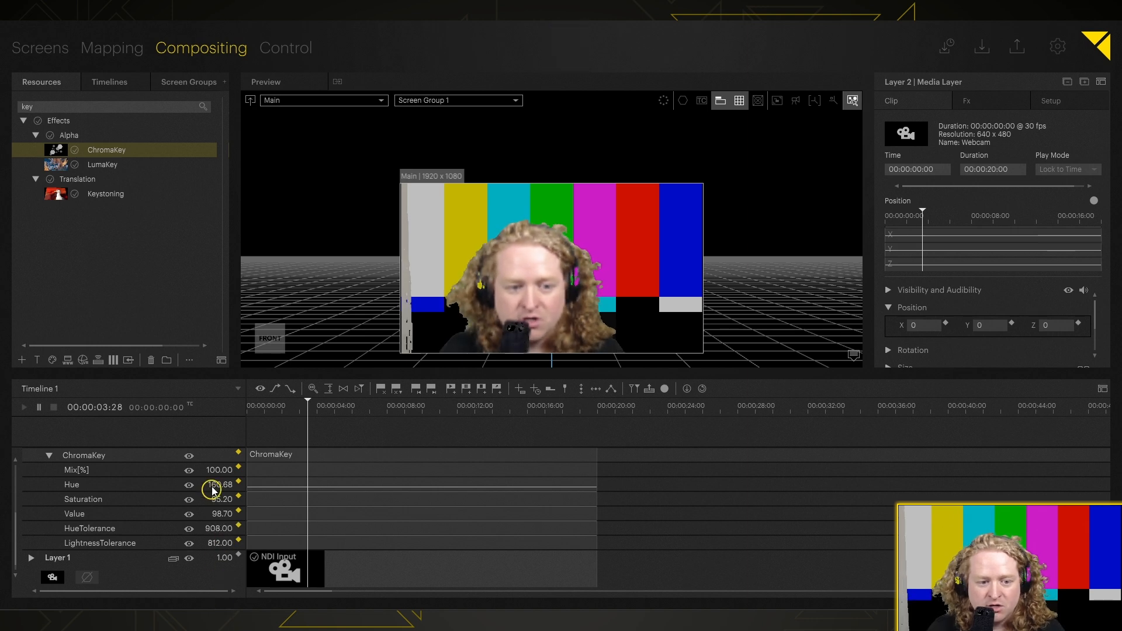
Step: Refine the webcam layer's ChromaKey to Hue 199.92, Saturation 76.20, Value 100 and LightnessTolerance 617
{"action": "left_click_drag", "start_coordinate": [216, 486], "coordinate": [216, 487]}
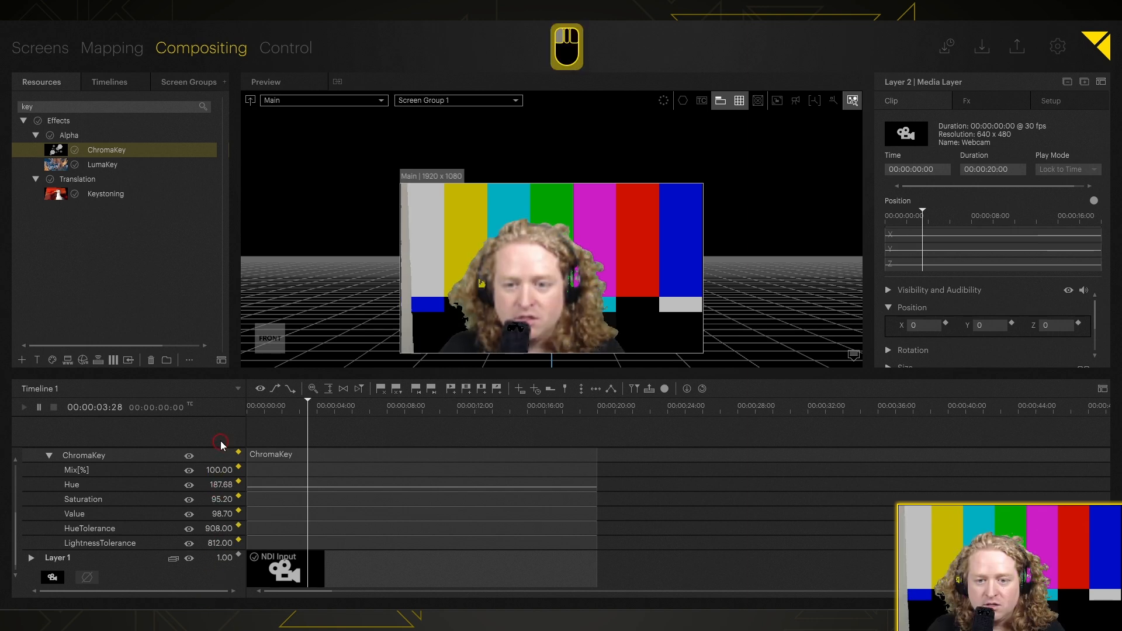
{"action": "mouse_move", "coordinate": [220, 440]}
{"action": "left_mouse_down"}
{"action": "mouse_move", "coordinate": [220, 336]}
{"action": "mouse_move", "coordinate": [218, 431]}
{"action": "left_mouse_up"}
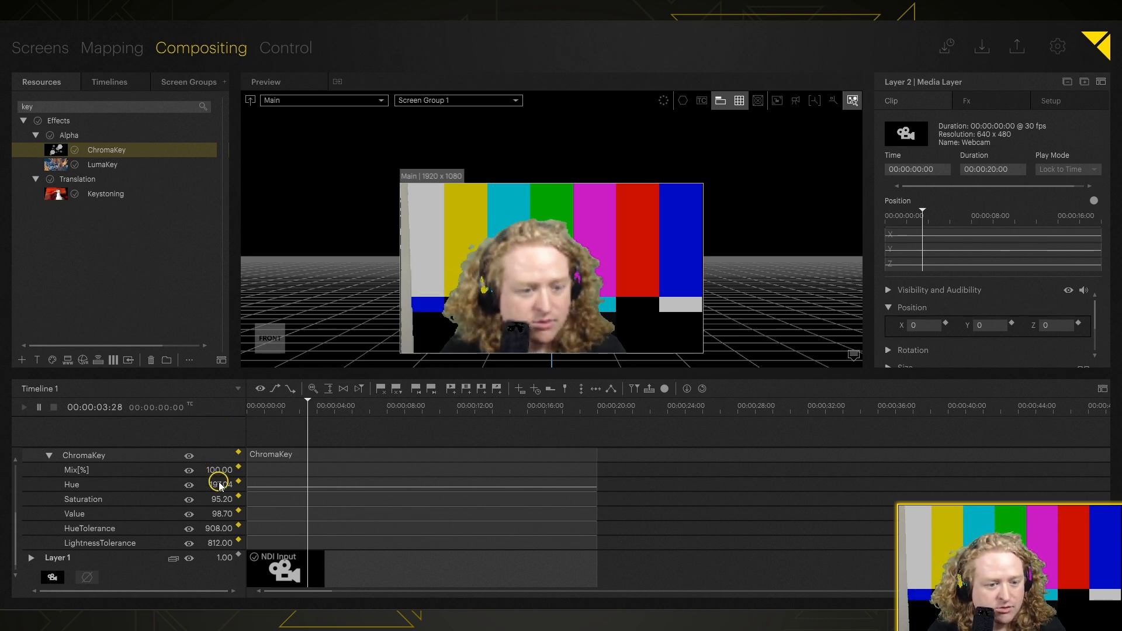
{"action": "left_click_drag", "start_coordinate": [219, 487], "coordinate": [217, 522]}
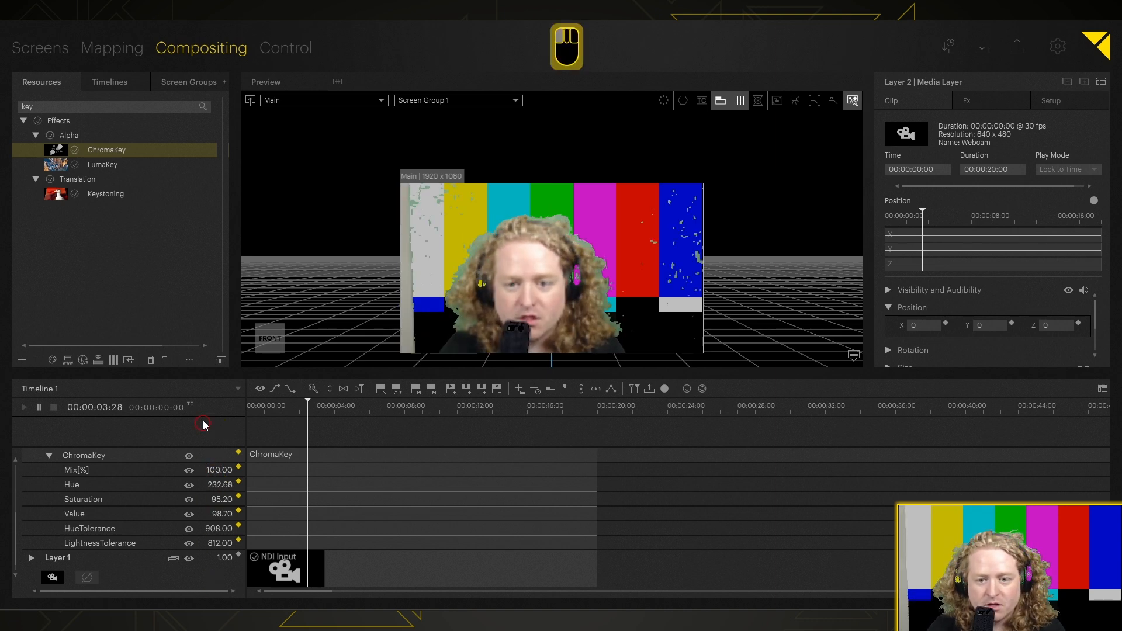
{"action": "mouse_move", "coordinate": [203, 420]}
{"action": "left_mouse_down"}
{"action": "mouse_move", "coordinate": [201, 500]}
{"action": "mouse_move", "coordinate": [203, 478]}
{"action": "mouse_move", "coordinate": [222, 522]}
{"action": "mouse_move", "coordinate": [222, 501]}
{"action": "mouse_move", "coordinate": [220, 595]}
{"action": "left_mouse_up"}
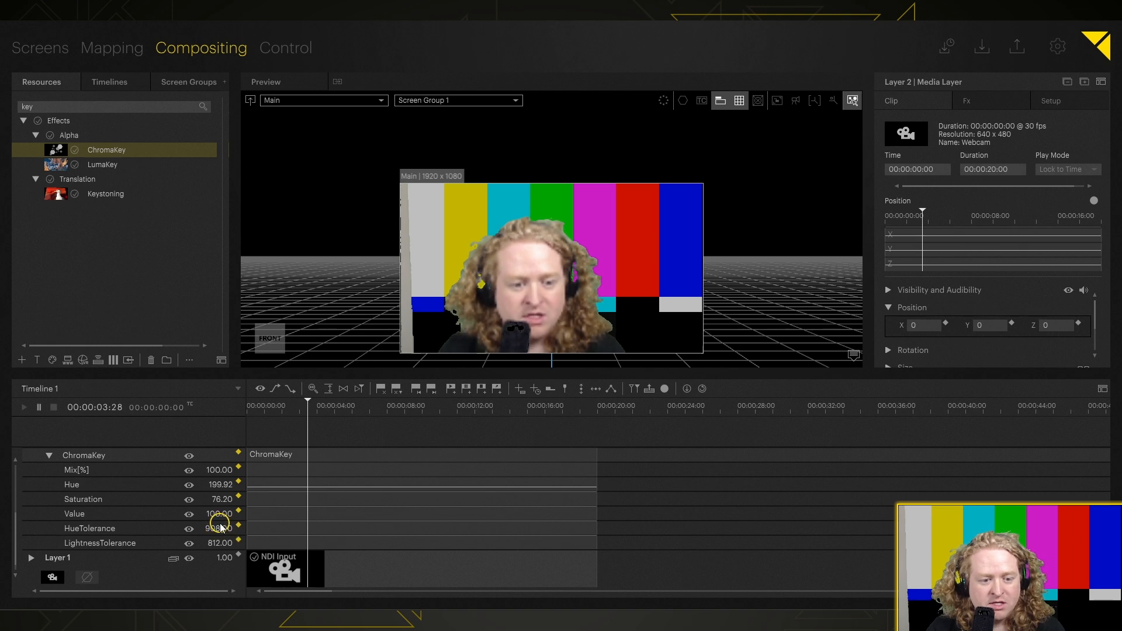
{"action": "mouse_move", "coordinate": [220, 543]}
{"action": "left_mouse_down"}
{"action": "mouse_move", "coordinate": [220, 595]}
{"action": "mouse_move", "coordinate": [222, 541]}
{"action": "mouse_move", "coordinate": [220, 560]}
{"action": "left_mouse_up"}
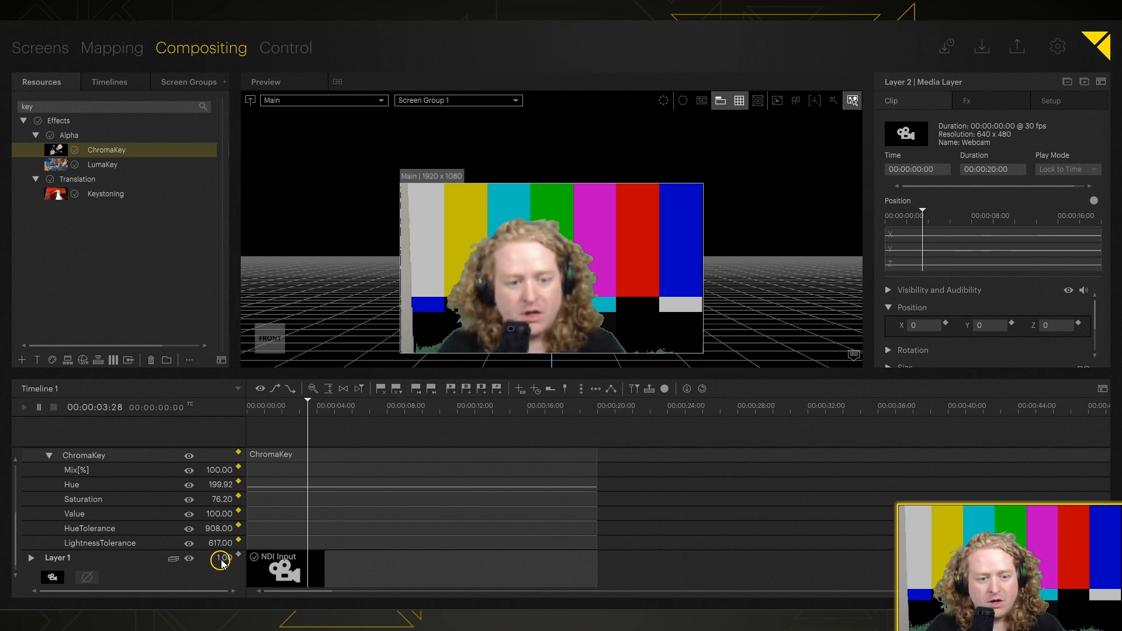